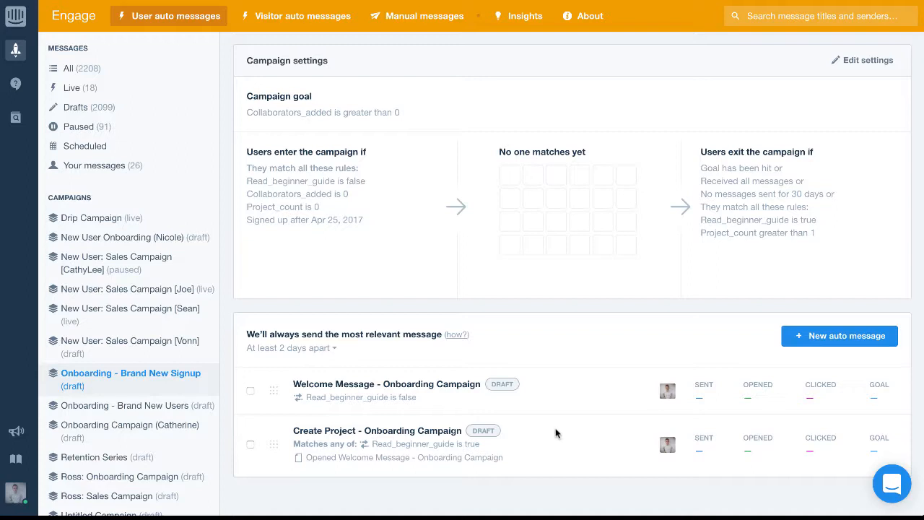
Step: Create a new auto message in the campaign titled "Add Collaborator - Onboarding Campaign"
{"action": "left_click", "coordinate": [851, 337]}
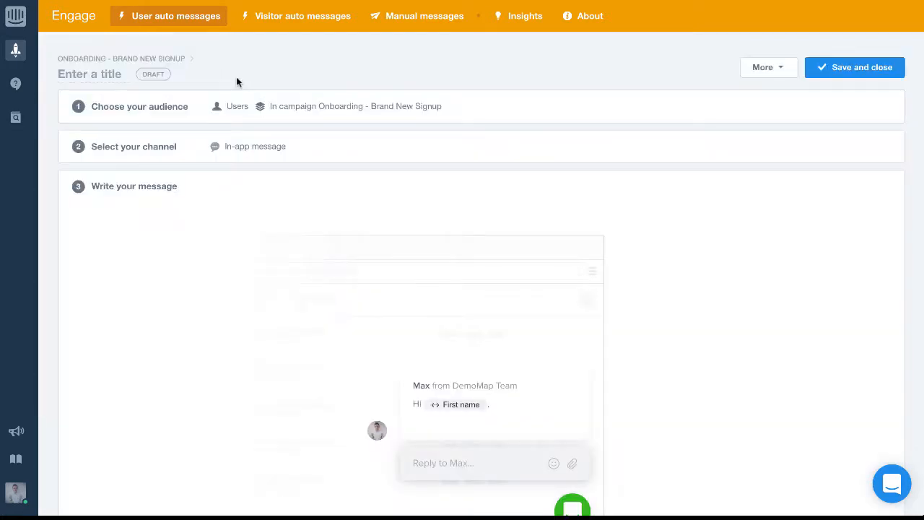
{"action": "type", "text": "Add Coll"}
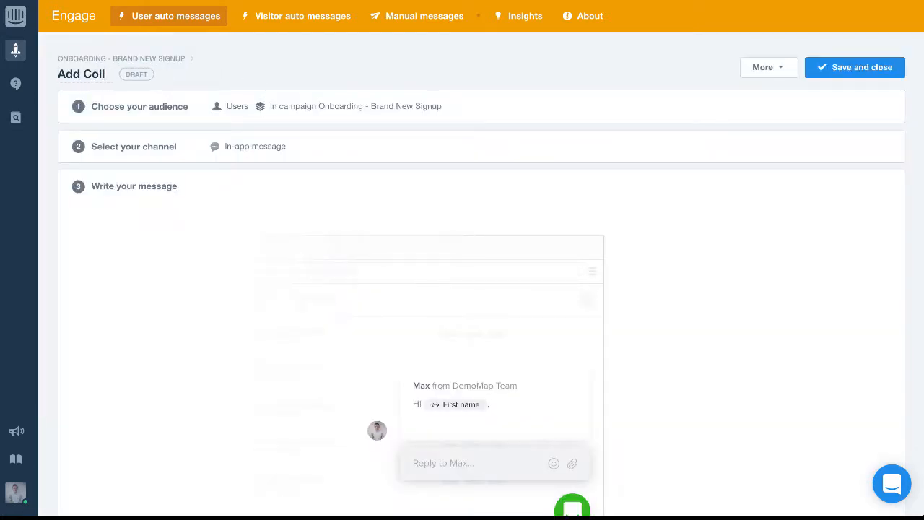
{"action": "type", "text": "aborator -"}
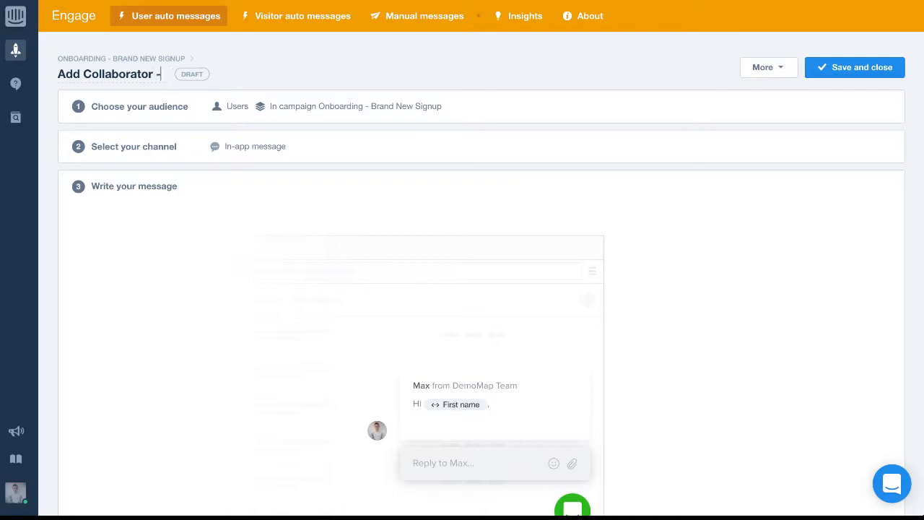
{"action": "type", "text": " Onboar"}
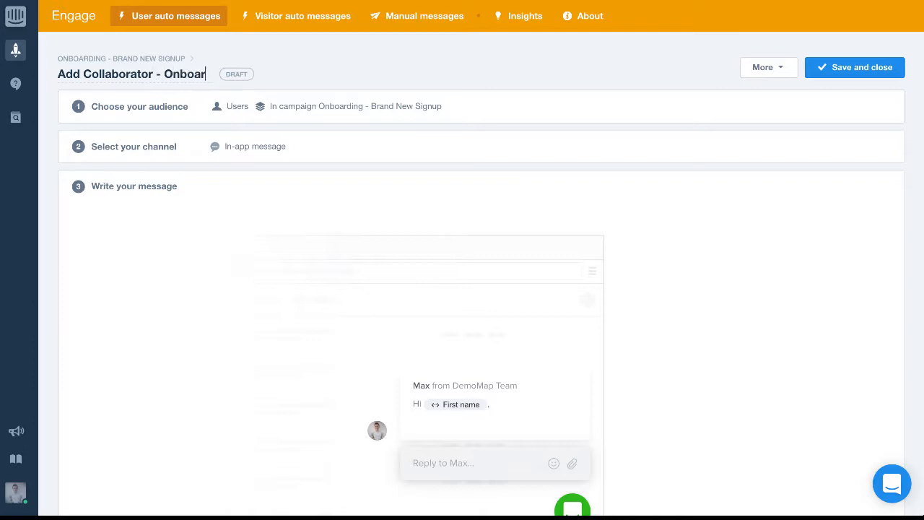
{"action": "type", "text": "ding Campaign"}
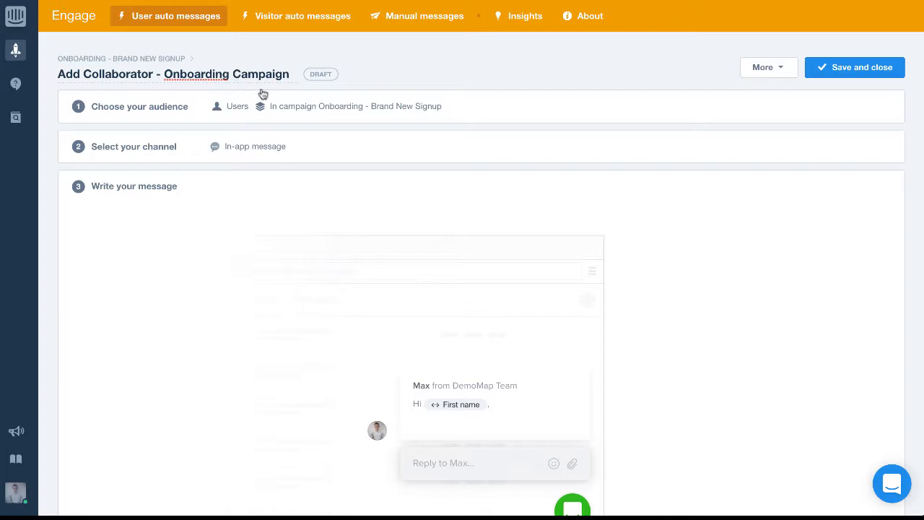
Step: Add an audience rule for users who received the "Create Project - Onboarding Campaign" message
{"action": "left_click", "coordinate": [426, 108]}
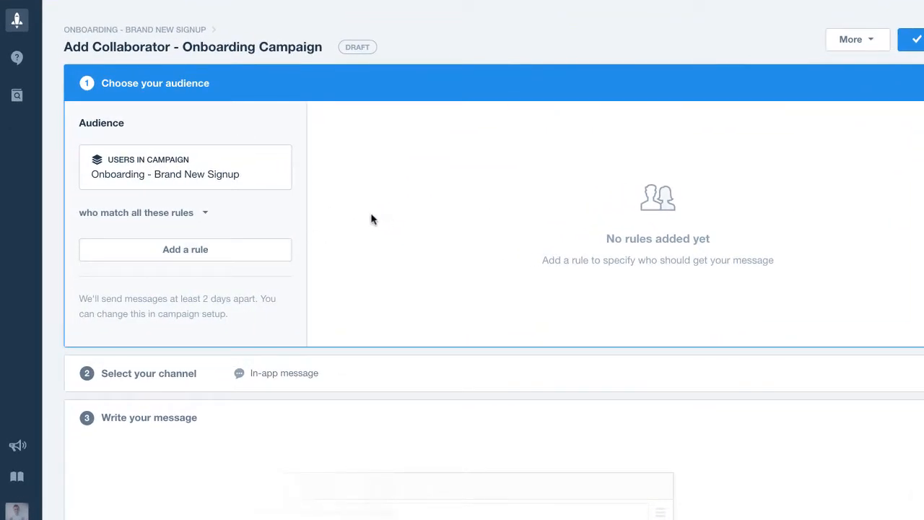
{"action": "scroll", "coordinate": [332, 214], "scroll_direction": "down", "scroll_amount": 1}
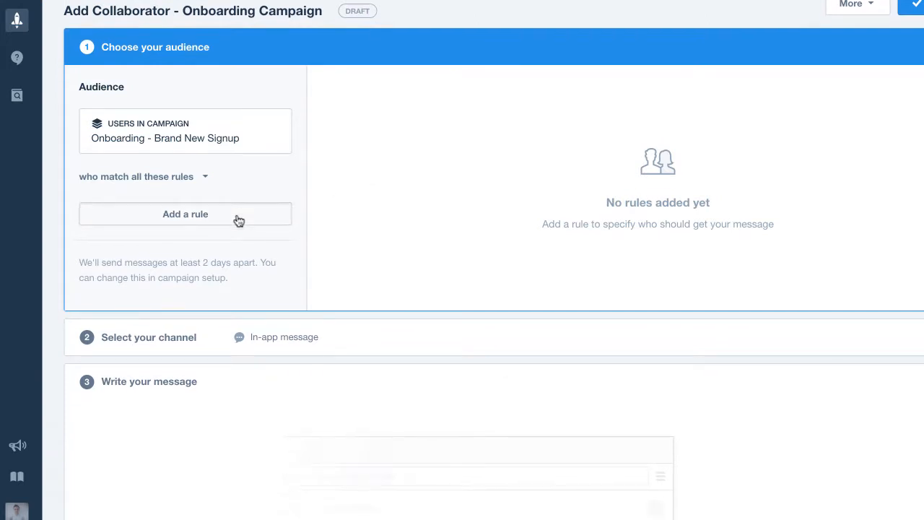
{"action": "left_click", "coordinate": [238, 218]}
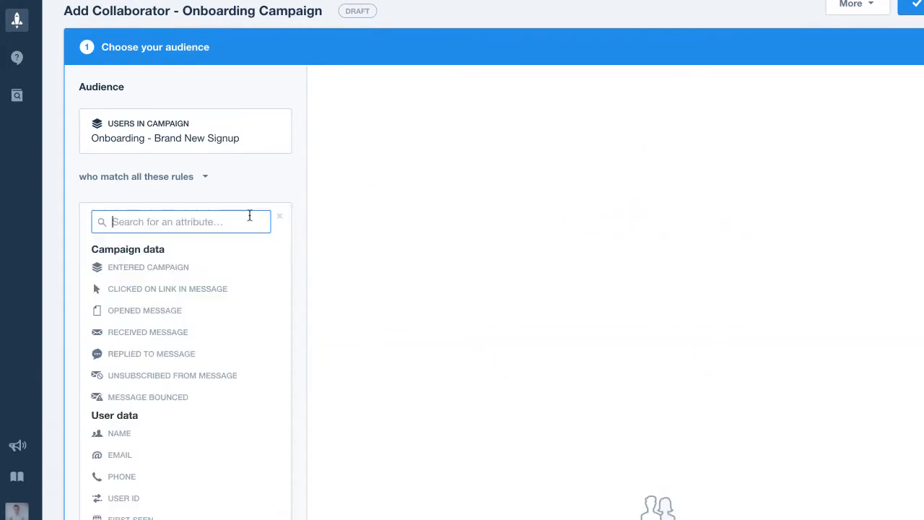
{"action": "left_click", "coordinate": [204, 336]}
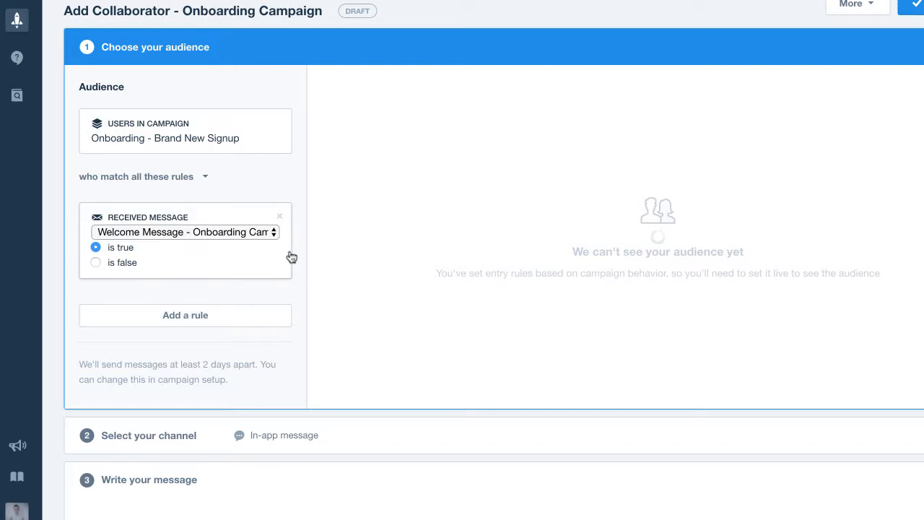
{"action": "scroll", "coordinate": [293, 254], "scroll_direction": "up", "scroll_amount": 1}
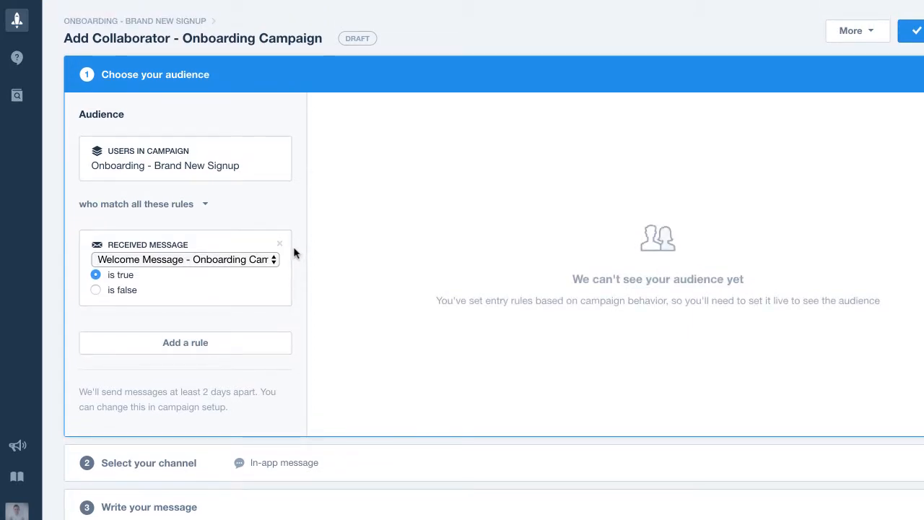
{"action": "left_click", "coordinate": [246, 259]}
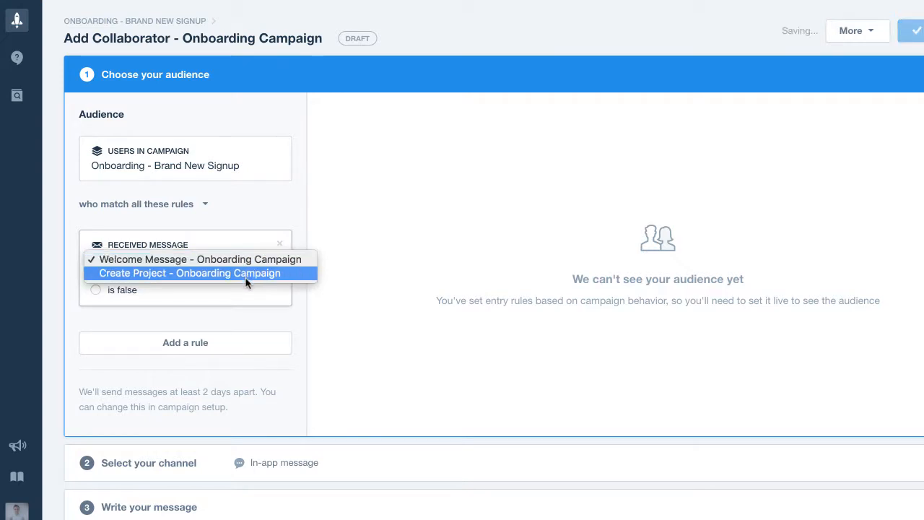
{"action": "left_click", "coordinate": [245, 277]}
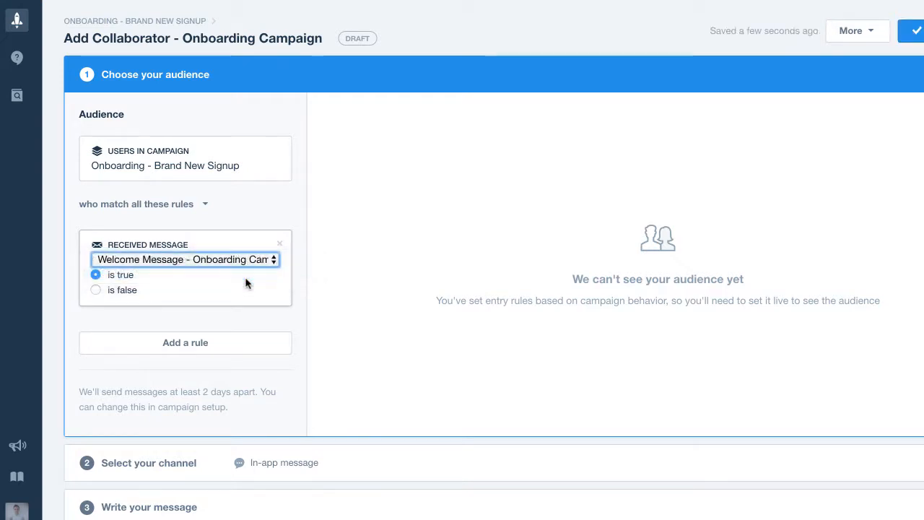
Step: Add a second audience rule requiring project_count to be greater than 0 and finish the audience section
{"action": "left_click", "coordinate": [261, 344]}
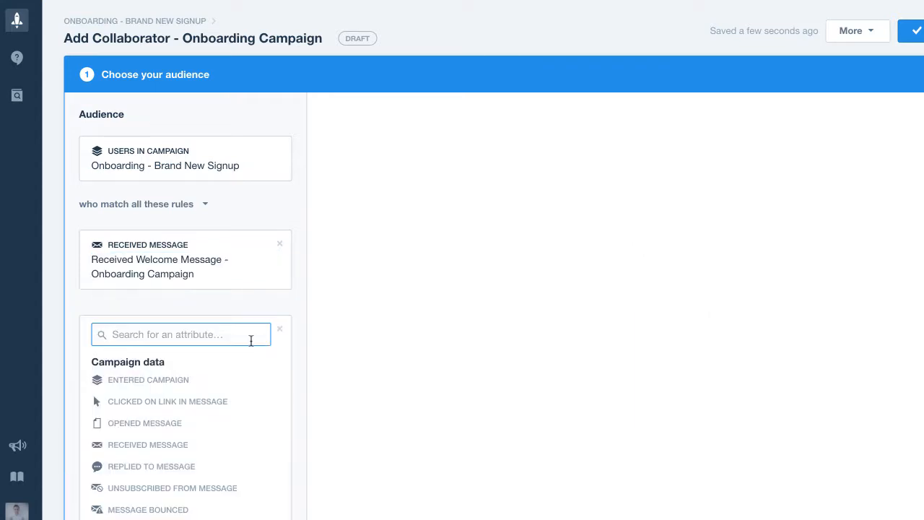
{"action": "type", "text": "projec"}
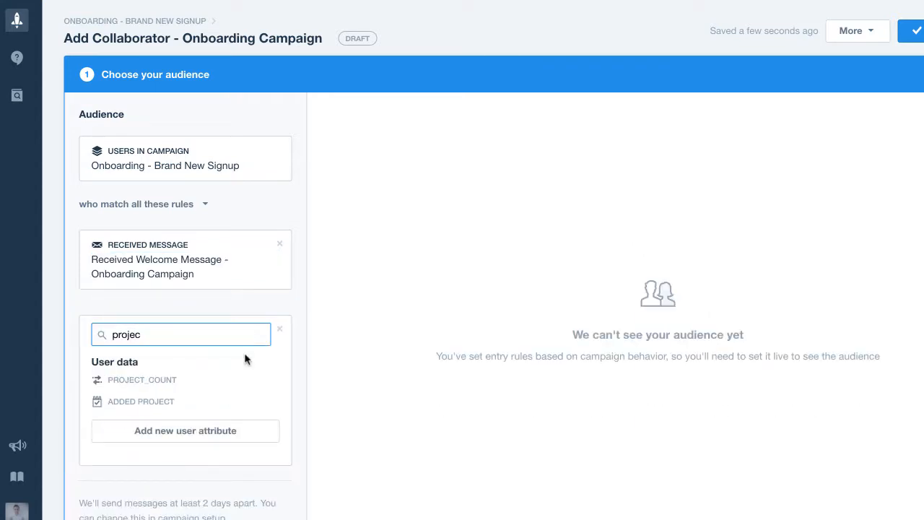
{"action": "left_click", "coordinate": [239, 378]}
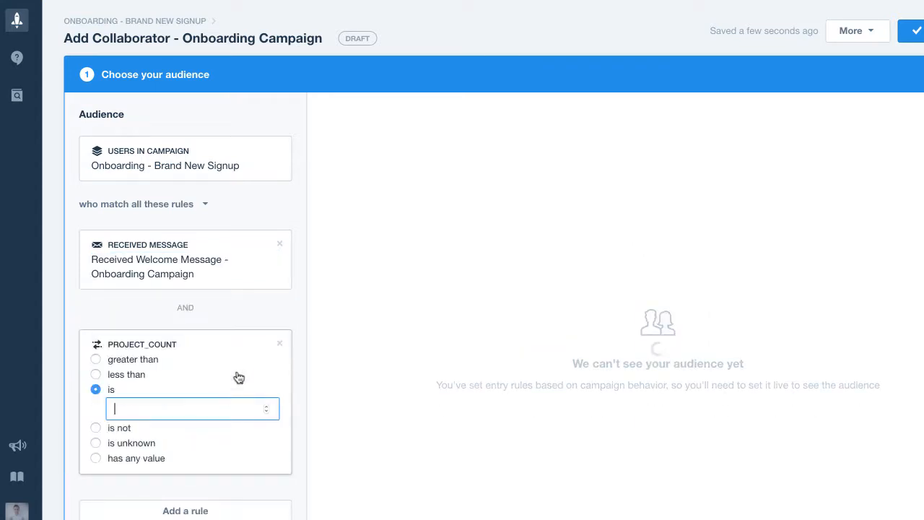
{"action": "left_click", "coordinate": [143, 358]}
{"action": "type", "text": "0"}
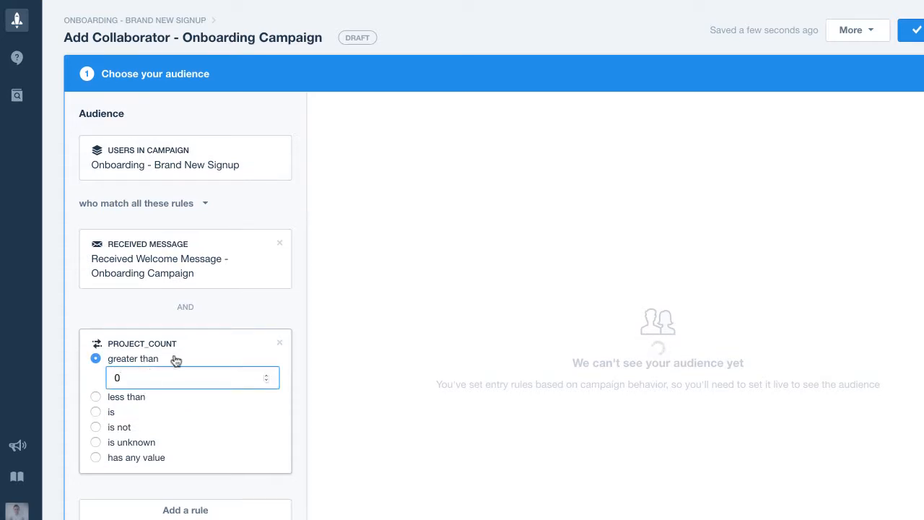
{"action": "left_click", "coordinate": [294, 312]}
{"action": "left_click_drag", "start_coordinate": [175, 307], "coordinate": [200, 306]}
{"action": "left_click", "coordinate": [296, 301]}
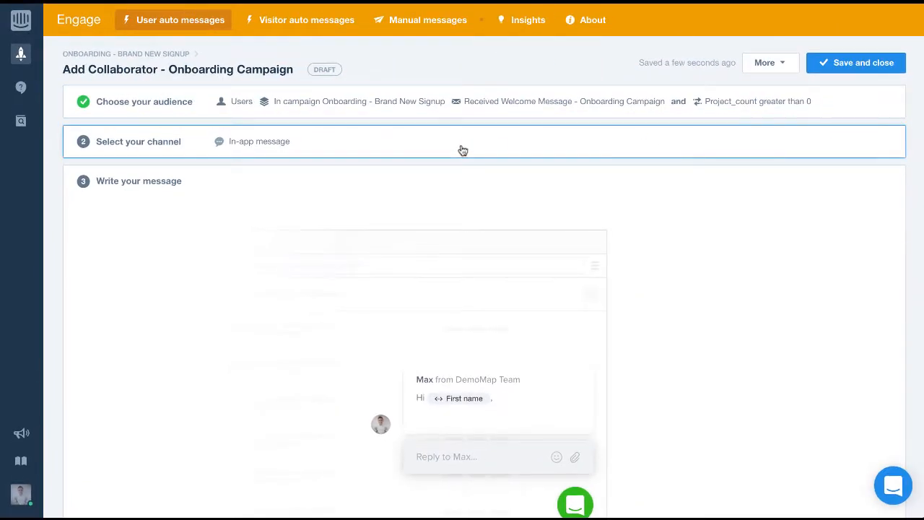
Step: Set the message's delivery channel to Email
{"action": "left_click", "coordinate": [462, 151]}
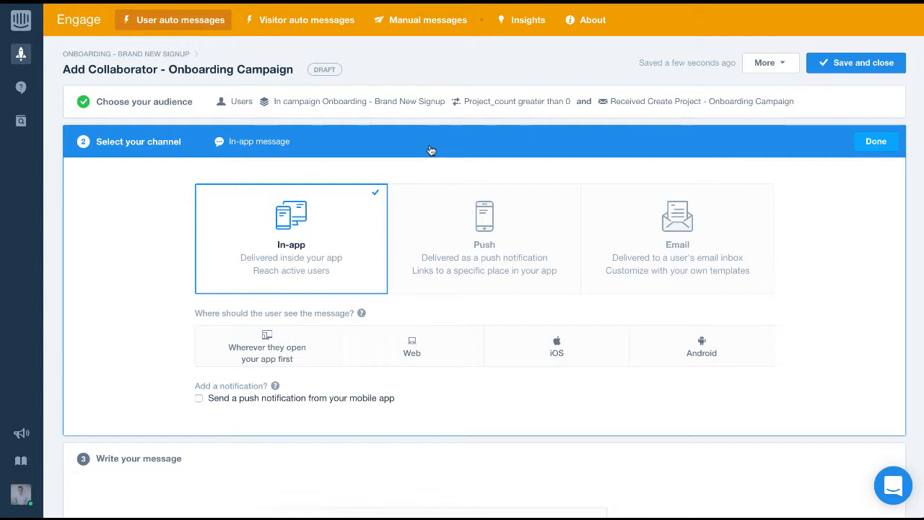
{"action": "left_click", "coordinate": [632, 257]}
{"action": "scroll", "coordinate": [443, 337], "scroll_direction": "down", "scroll_amount": 3}
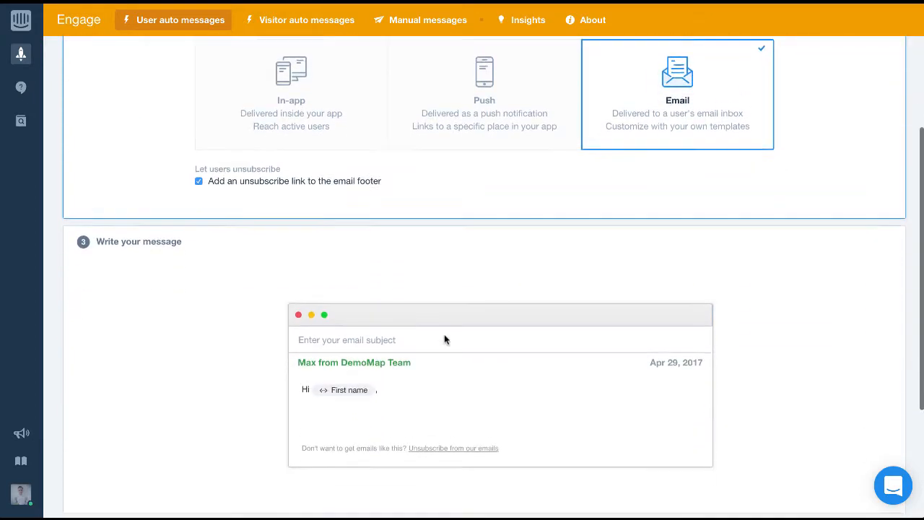
Step: Set the email subject to "{{ first_name | fallback:"" }} lets get your friends involved!"
{"action": "left_click", "coordinate": [361, 325]}
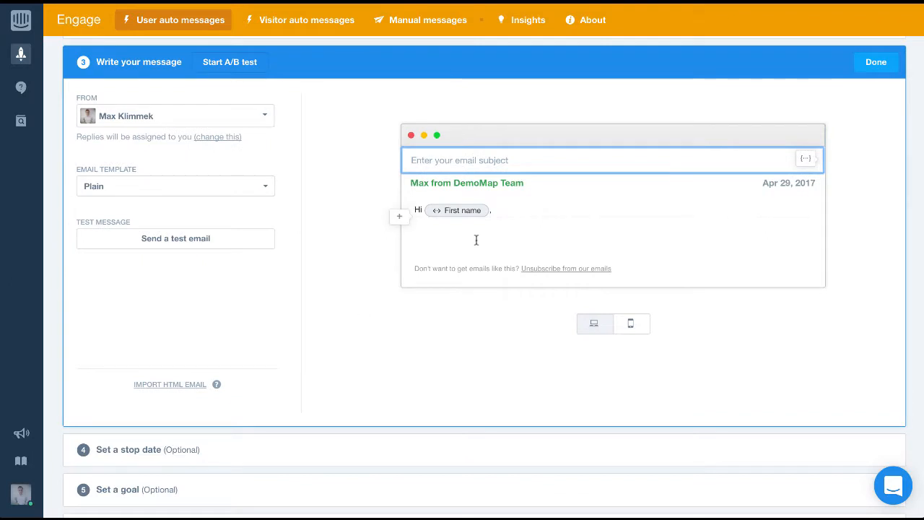
{"action": "left_click", "coordinate": [496, 213]}
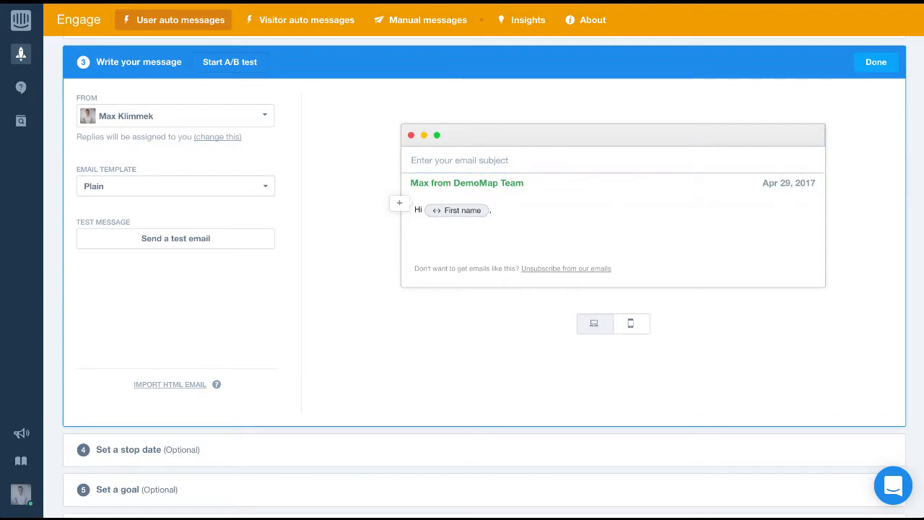
{"action": "left_click", "coordinate": [544, 160]}
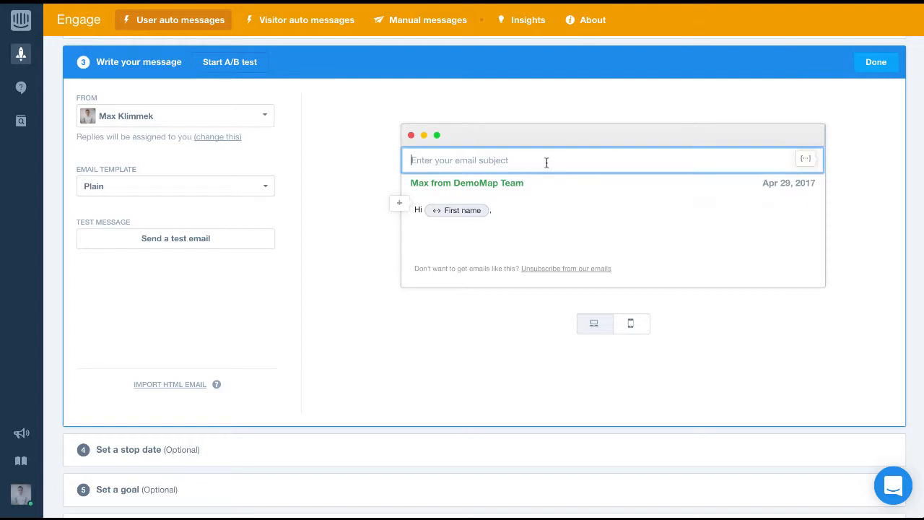
{"action": "type", "text": "{{ first_name | fallback:\"\" }} lets get your friends involved!"}
Step: Write the email body presenting "add a collaborator" as the next step, with a "Visit your project list" link and a "Cheers" sign-off, and finish the message section
{"action": "left_click", "coordinate": [522, 215]}
{"action": "key", "text": "Return"}
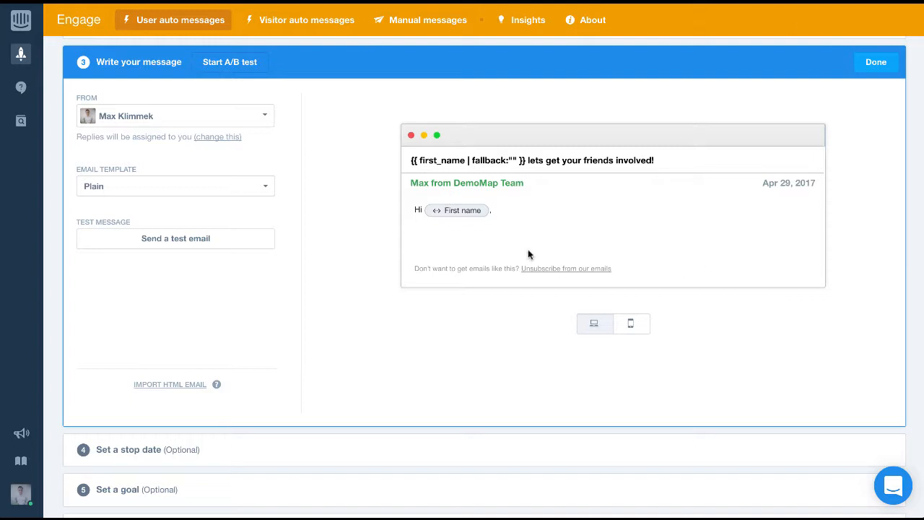
{"action": "type", "text": "Now that you've successfully created a project, the next step is to add a collaborator.  Adding collaborators lets your friends or teammates work on your project as well.  Visit your project list to add one!  Cheers, Max Klimmek"}
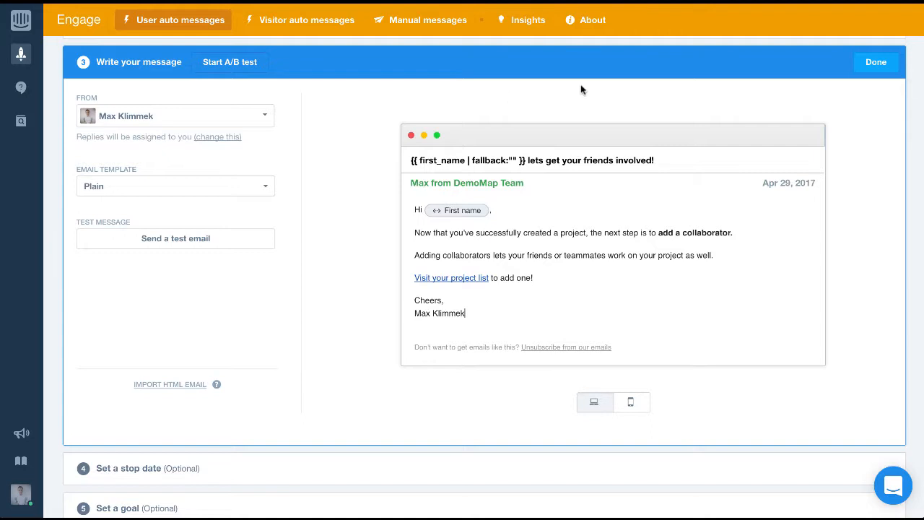
{"action": "left_click", "coordinate": [871, 63]}
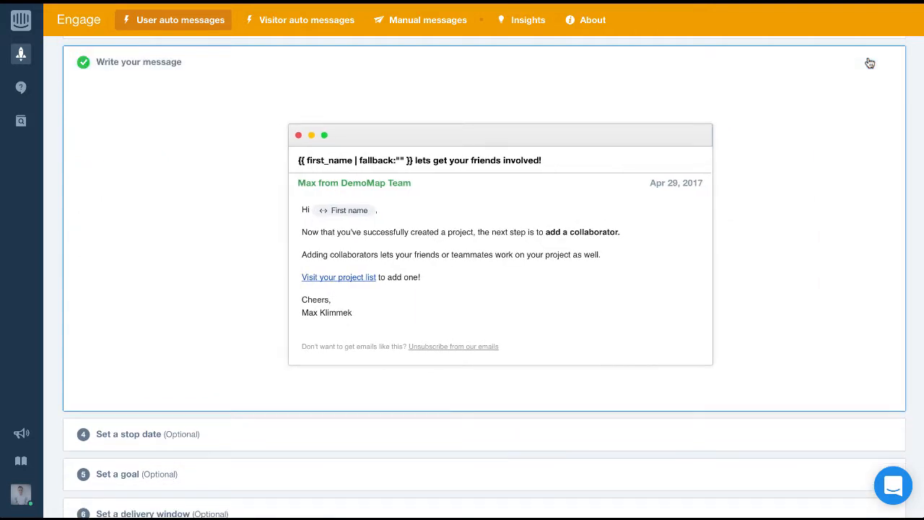
Step: Set the message goal to collaborators_added is greater than 0
{"action": "scroll", "coordinate": [819, 176], "scroll_direction": "down", "scroll_amount": 2}
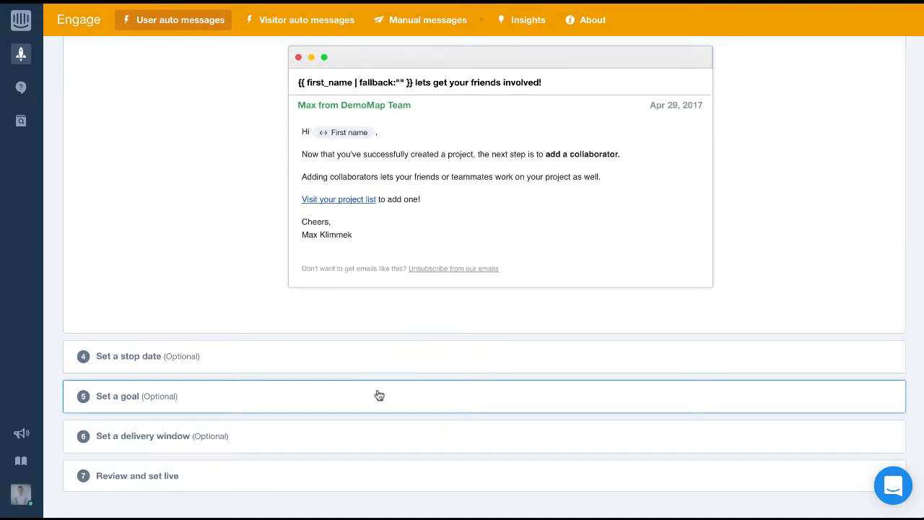
{"action": "left_click", "coordinate": [379, 394]}
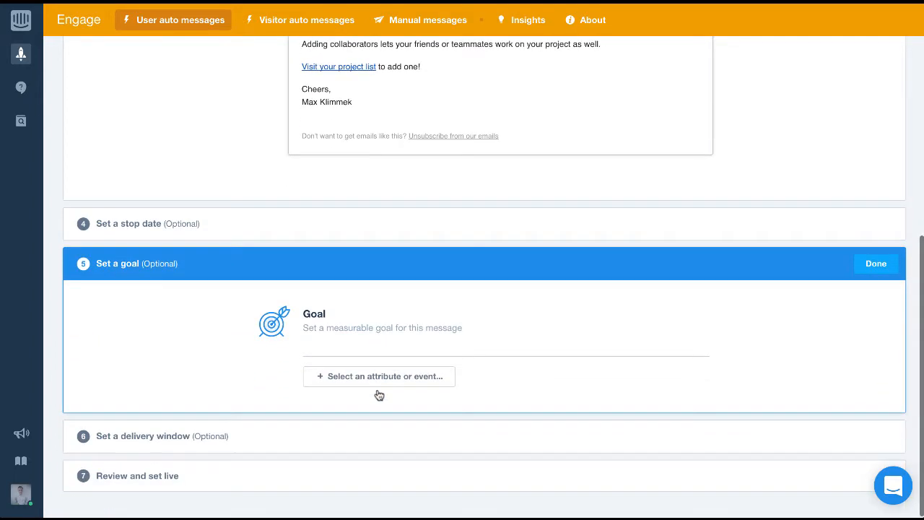
{"action": "left_click", "coordinate": [361, 377]}
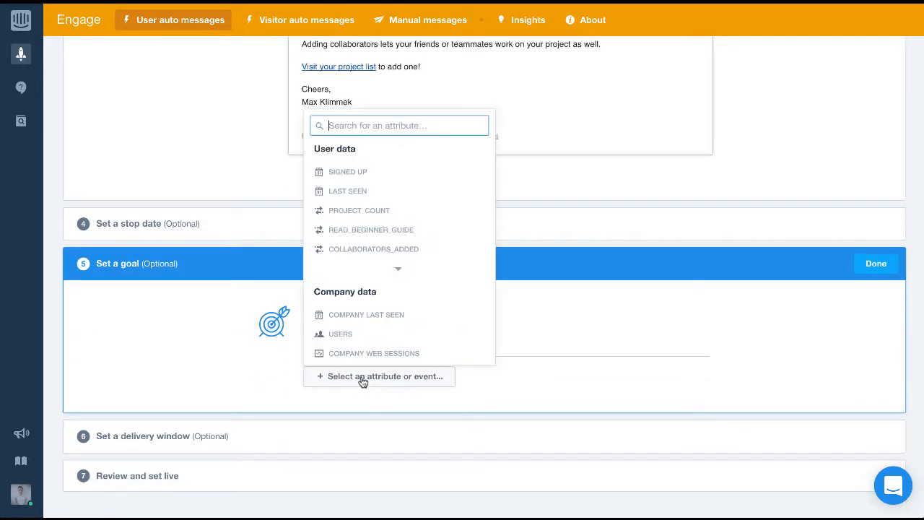
{"action": "type", "text": "col"}
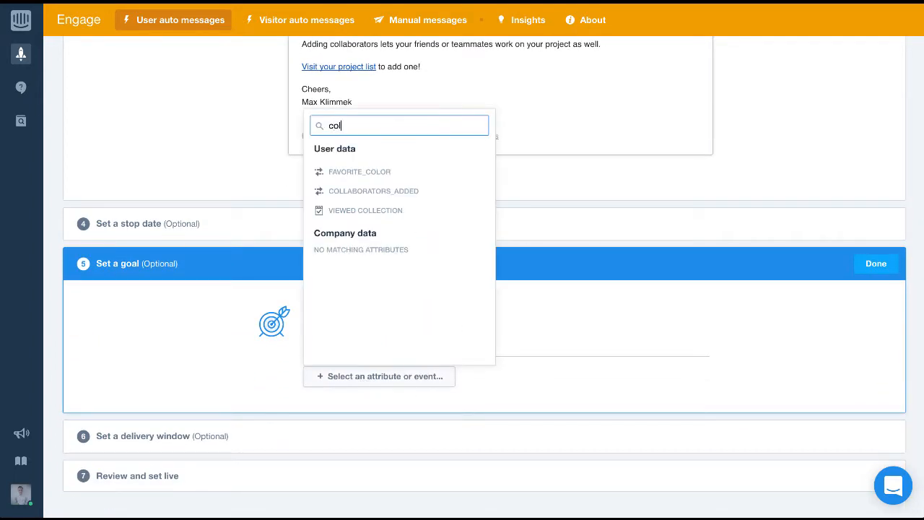
{"action": "left_click", "coordinate": [411, 189]}
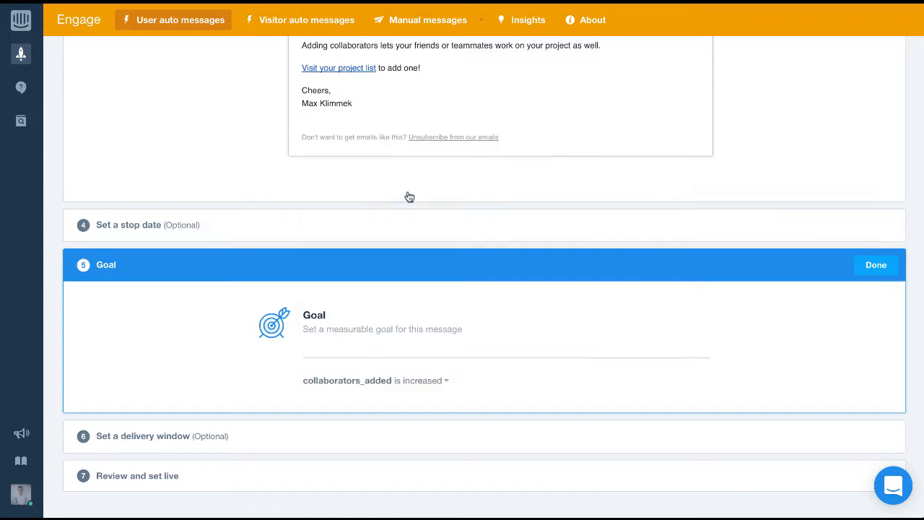
{"action": "left_click", "coordinate": [426, 381]}
{"action": "left_click", "coordinate": [435, 243]}
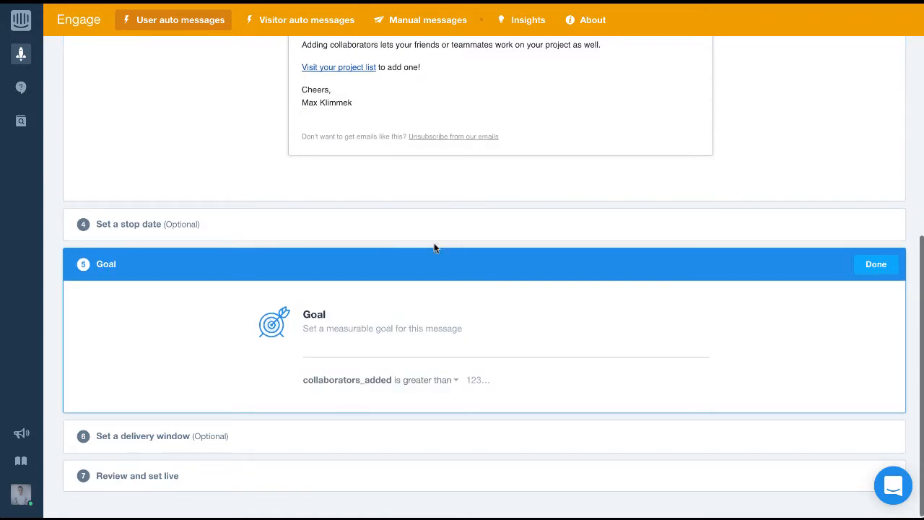
{"action": "left_click", "coordinate": [476, 378]}
{"action": "type", "text": "0"}
{"action": "left_click", "coordinate": [875, 264]}
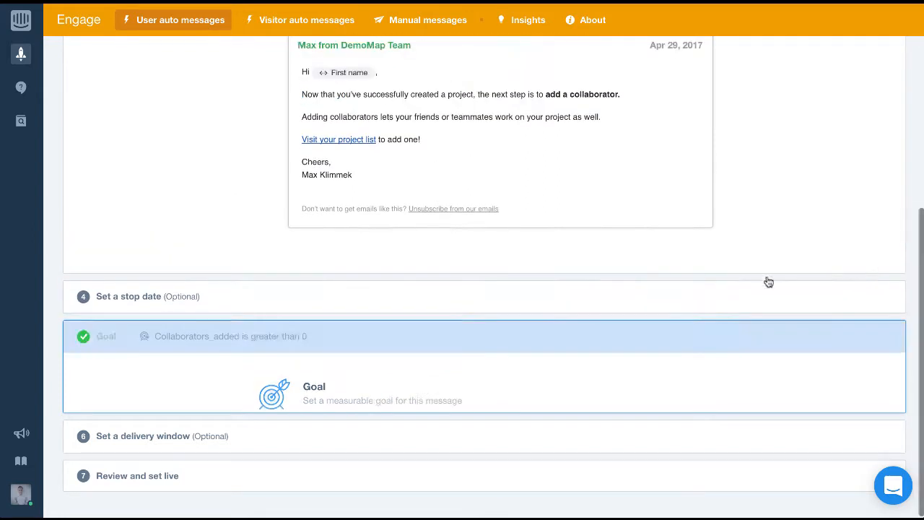
Step: Enable the delivery window for Monday to Friday, 9:00AM to 5:00PM
{"action": "left_click", "coordinate": [455, 429]}
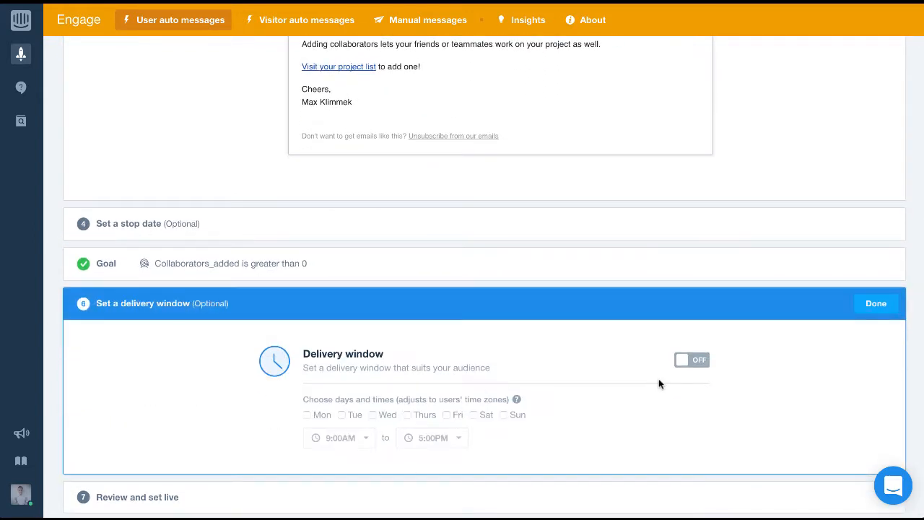
{"action": "left_click", "coordinate": [690, 338]}
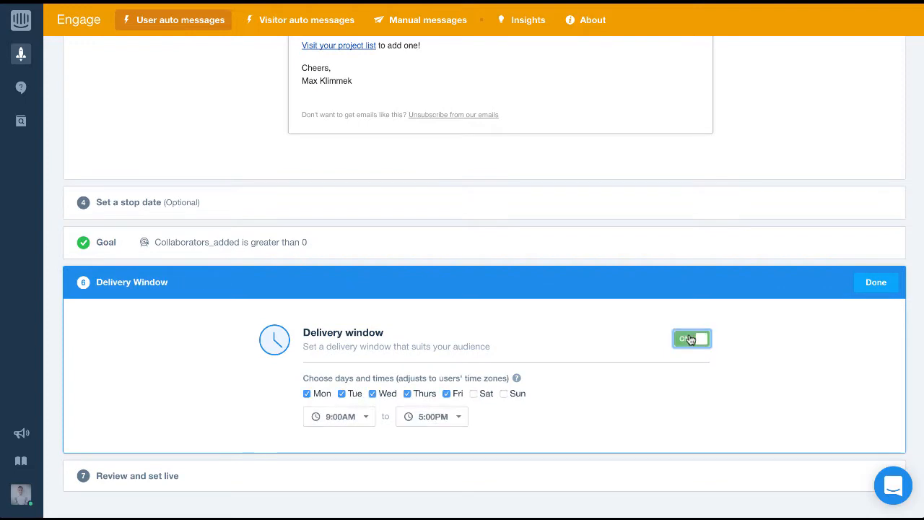
{"action": "left_click", "coordinate": [869, 289]}
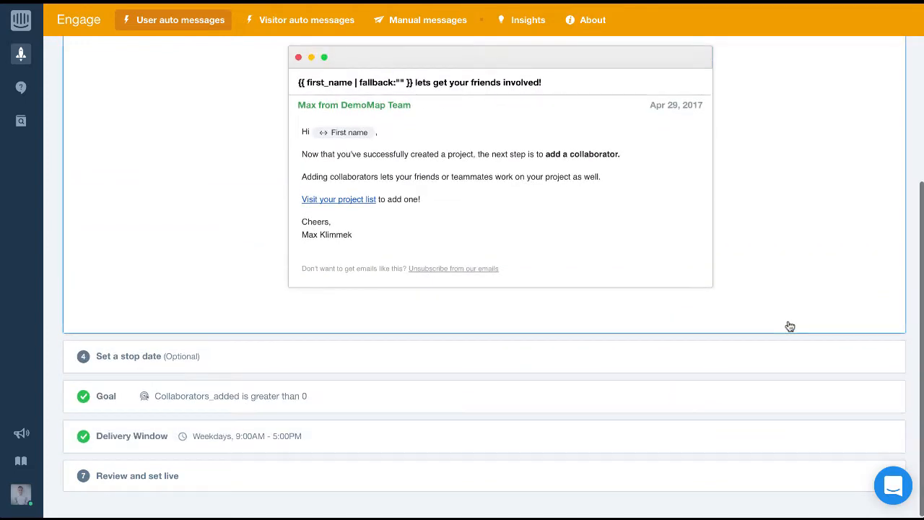
Step: Save the Add Collaborator message as a draft and return to the Onboarding - Brand New Signup campaign's message list
{"action": "left_click", "coordinate": [536, 477]}
{"action": "left_click", "coordinate": [490, 443]}
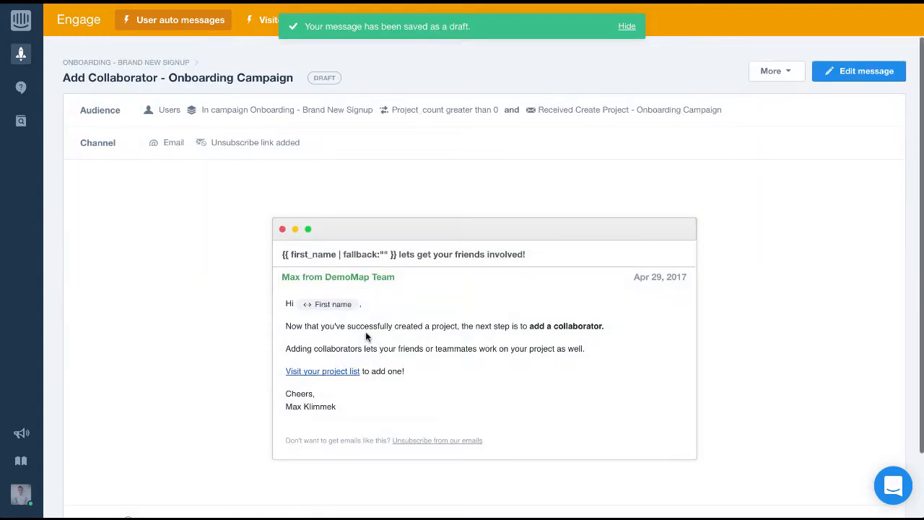
{"action": "left_click", "coordinate": [146, 65]}
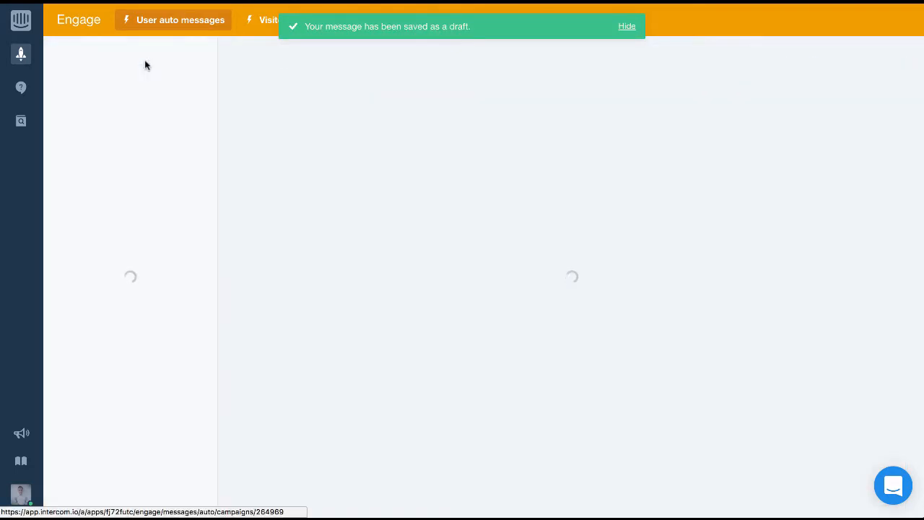
{"action": "scroll", "coordinate": [343, 173], "scroll_direction": "down", "scroll_amount": 3}
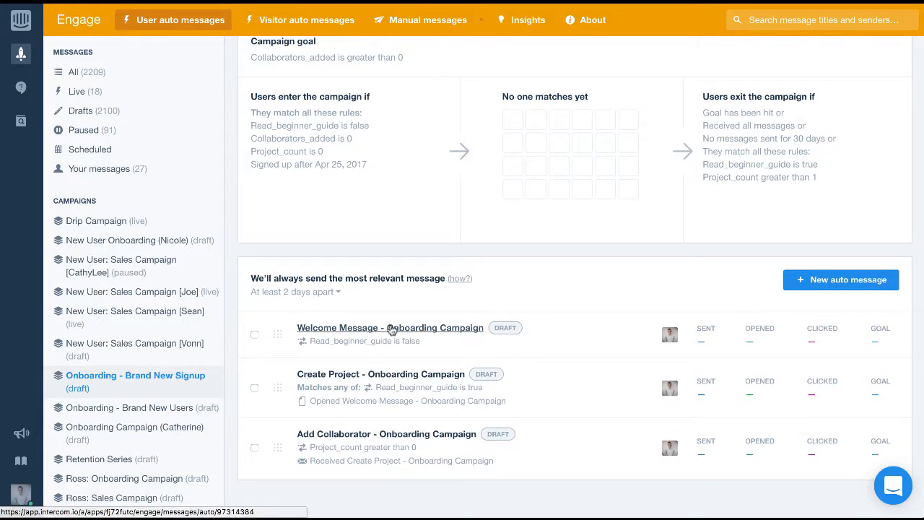
Step: Try out different message priorities in the campaign, finishing with the order Welcome Message, Create Project, Add Collaborator
{"action": "scroll", "coordinate": [392, 327], "scroll_direction": "up", "scroll_amount": 2}
{"action": "scroll", "coordinate": [392, 328], "scroll_direction": "down", "scroll_amount": 2}
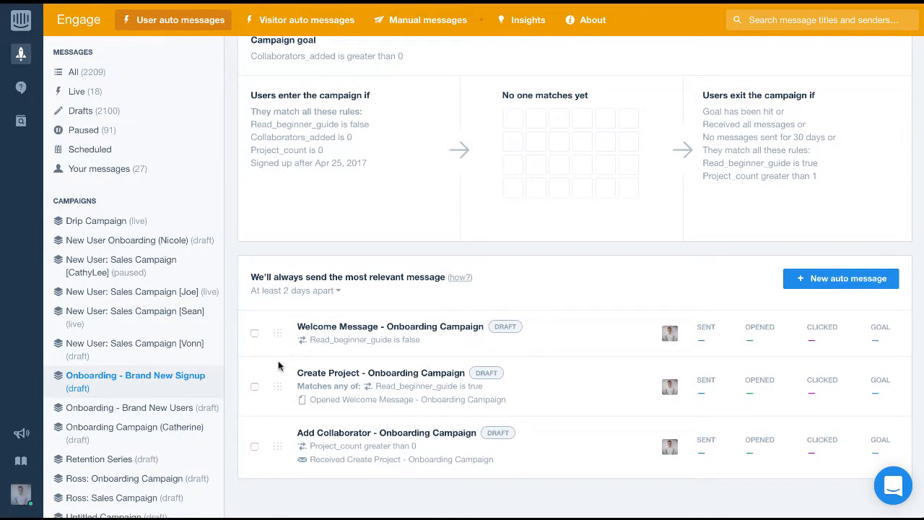
{"action": "left_click_drag", "start_coordinate": [277, 386], "coordinate": [276, 456]}
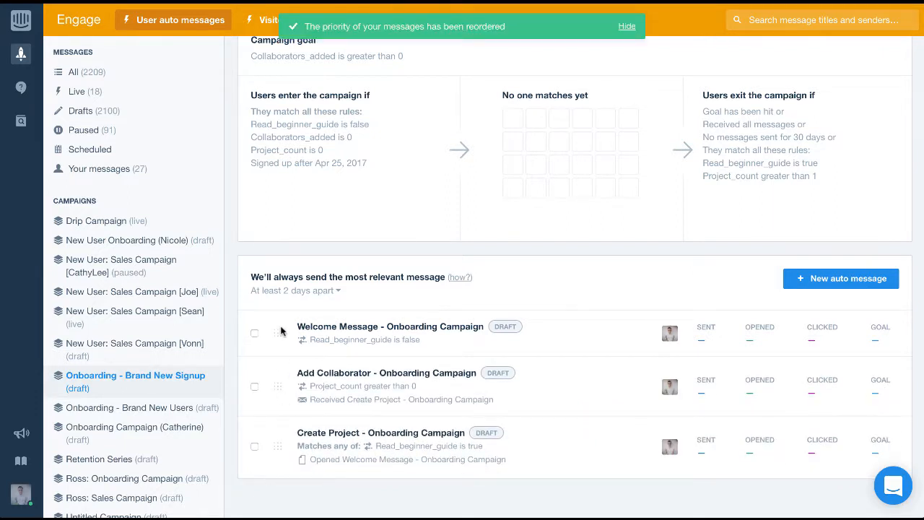
{"action": "left_click_drag", "start_coordinate": [281, 330], "coordinate": [278, 397]}
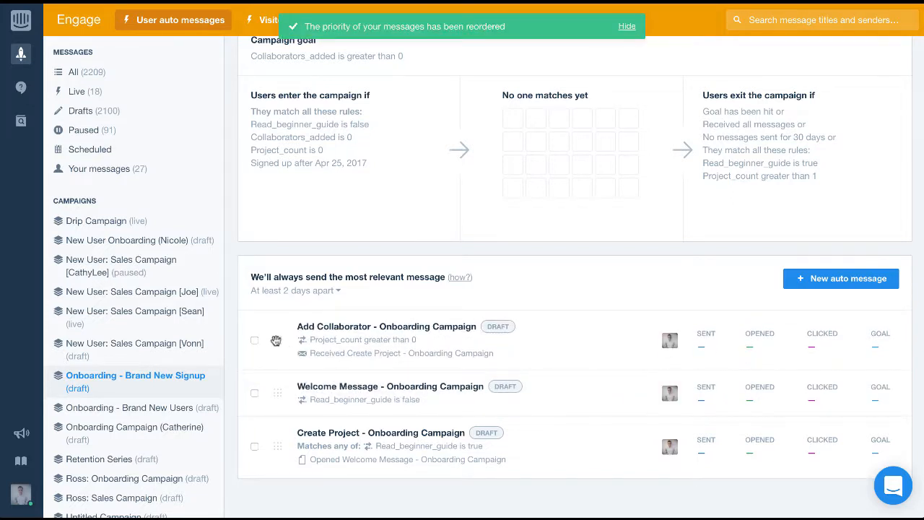
{"action": "left_click_drag", "start_coordinate": [276, 340], "coordinate": [277, 445]}
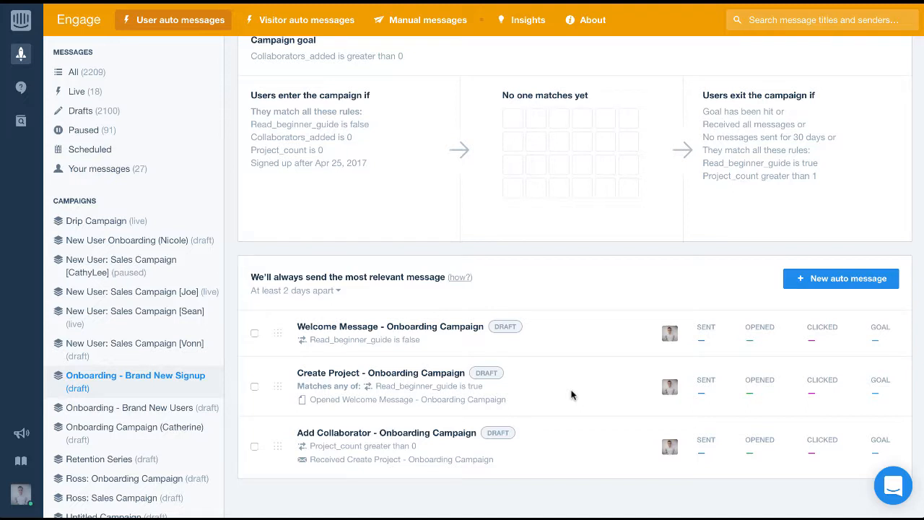
Step: Set the Onboarding - Brand New Signup campaign and its messages live
{"action": "scroll", "coordinate": [570, 394], "scroll_direction": "up", "scroll_amount": 2}
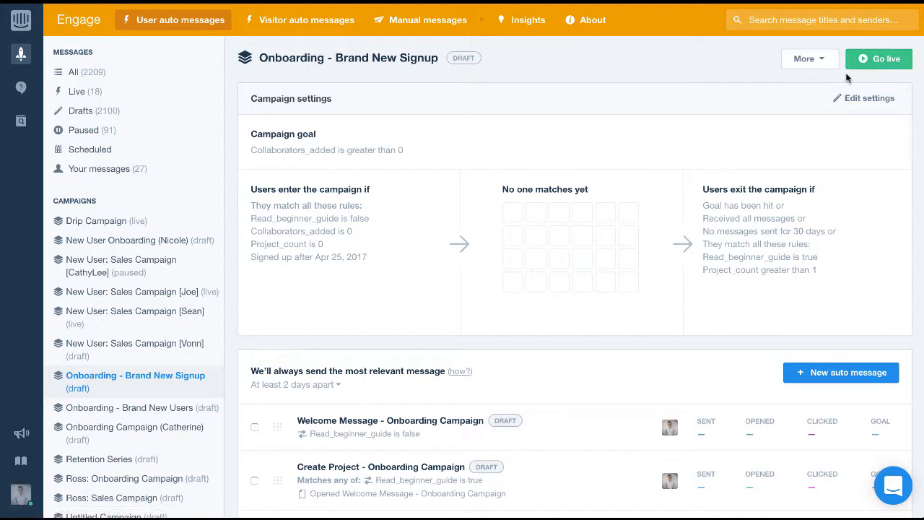
{"action": "left_click", "coordinate": [876, 64]}
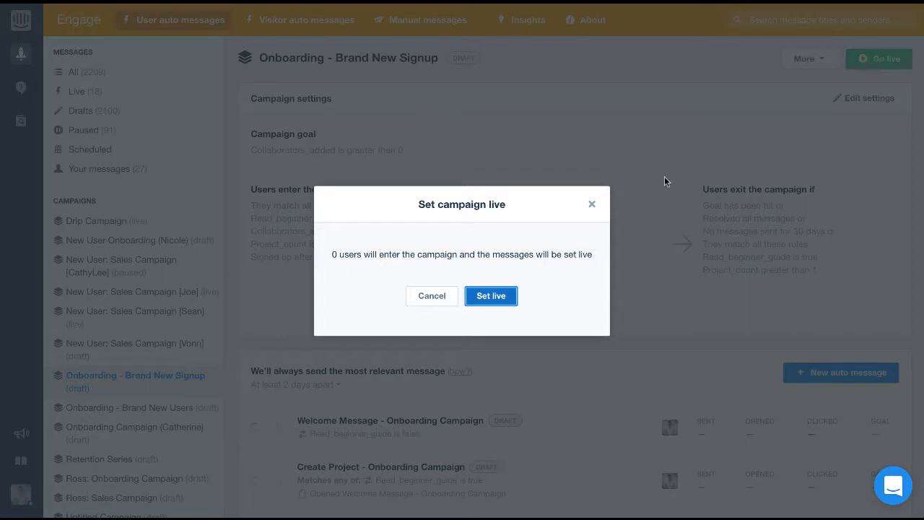
{"action": "left_click", "coordinate": [489, 296]}
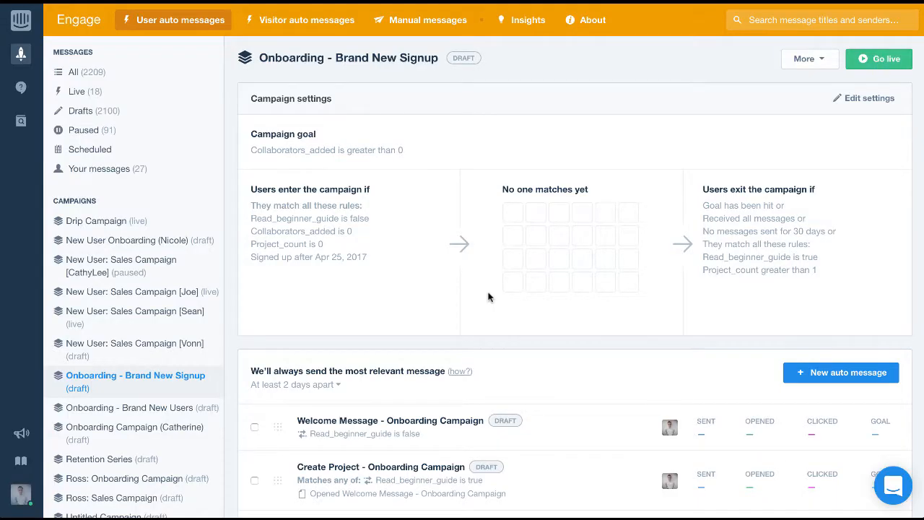